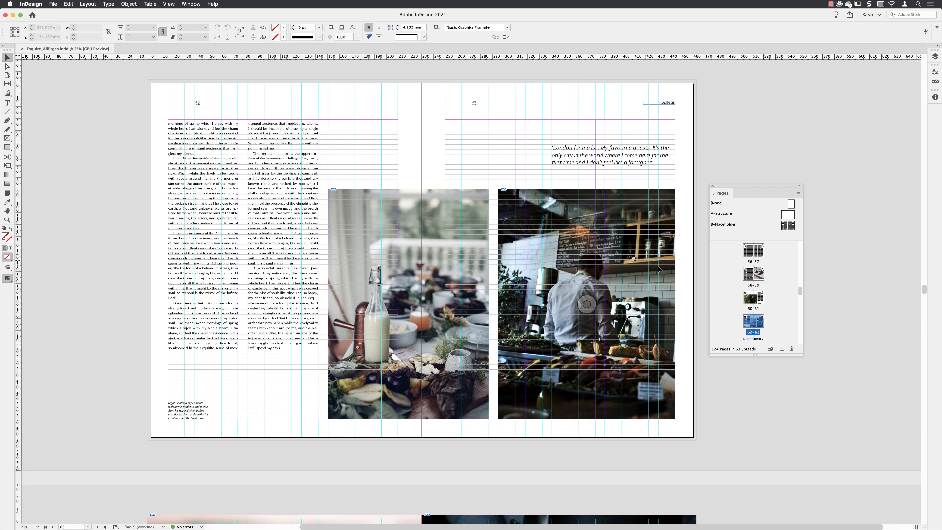
Delete pages 65 through 124 from the Esquire_AllPages document, including the objects on them
scroll(801, 293, down, 3)
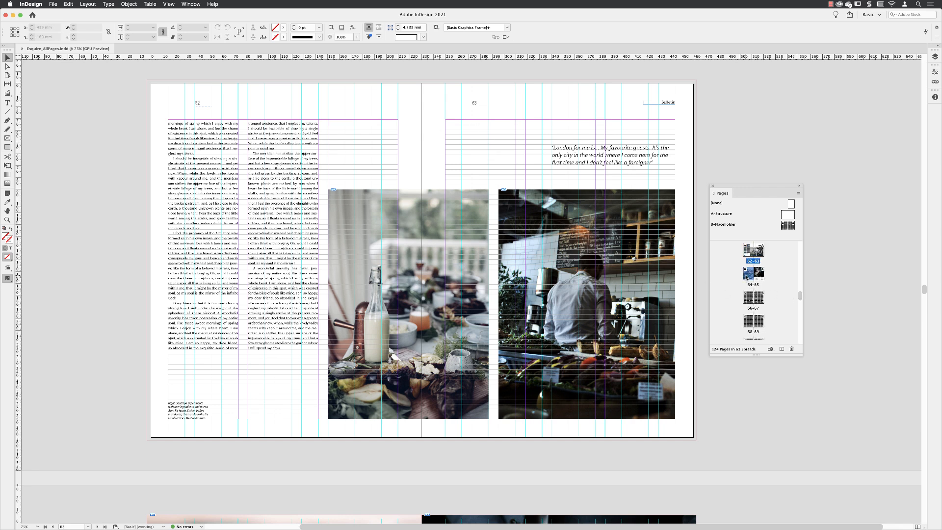
scroll(924, 291, down, 3)
drag(925, 292, 925, 296)
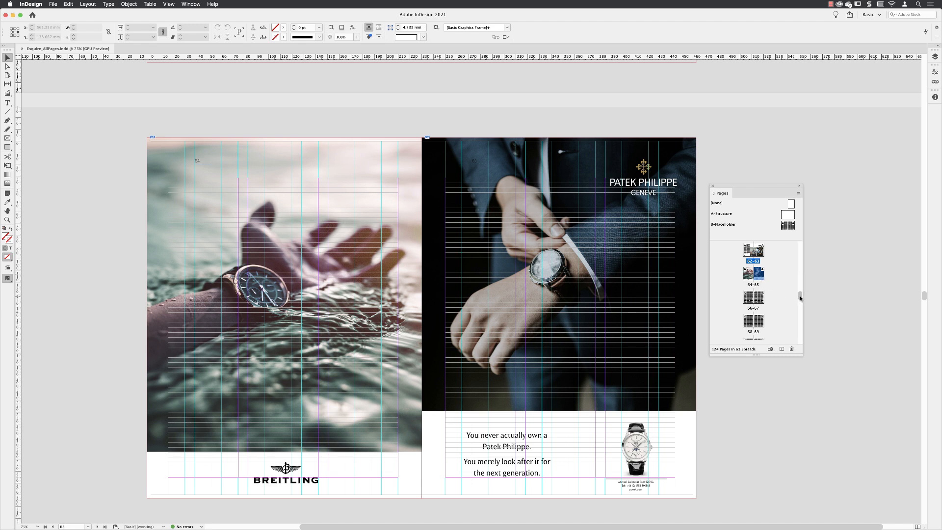
drag(800, 298, 800, 339)
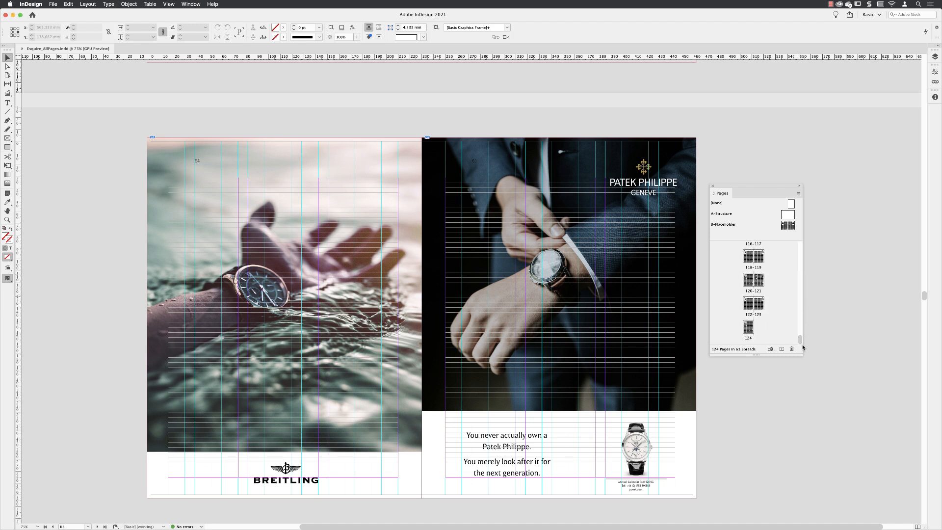
shift+click(749, 328)
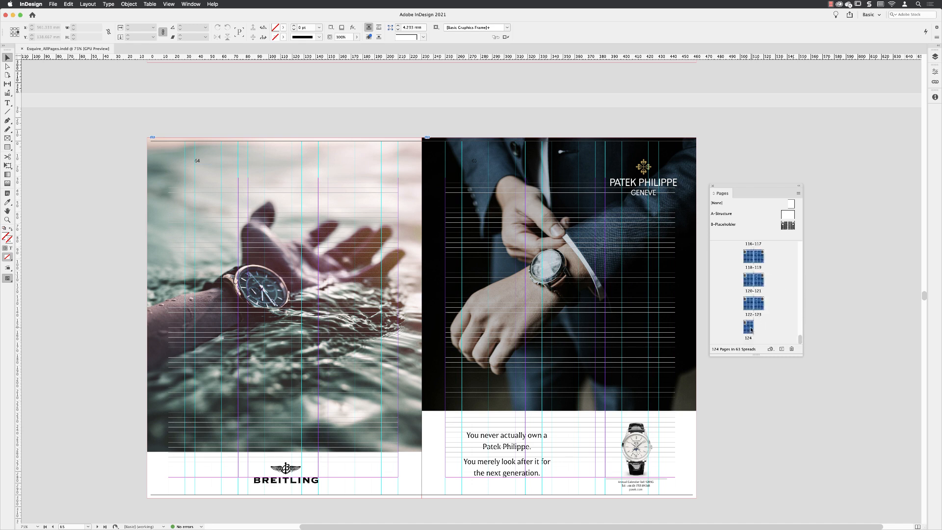
click(791, 349)
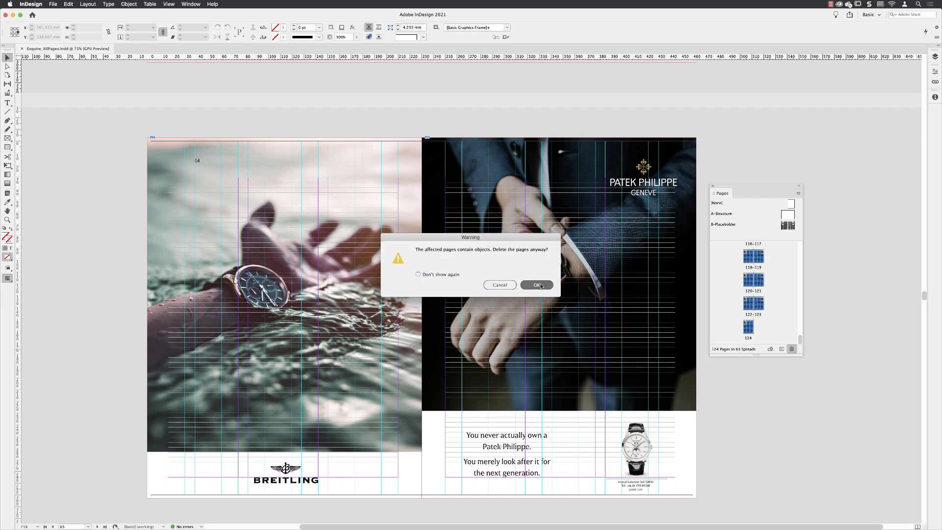
click(537, 285)
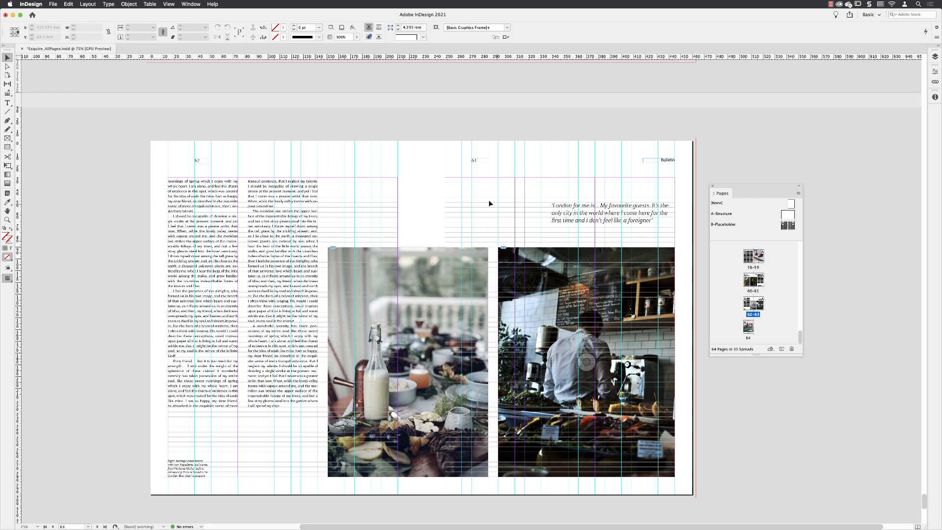
Save the shortened document as Esquire_Internal_A in the 03_Esquire folder
click(51, 4)
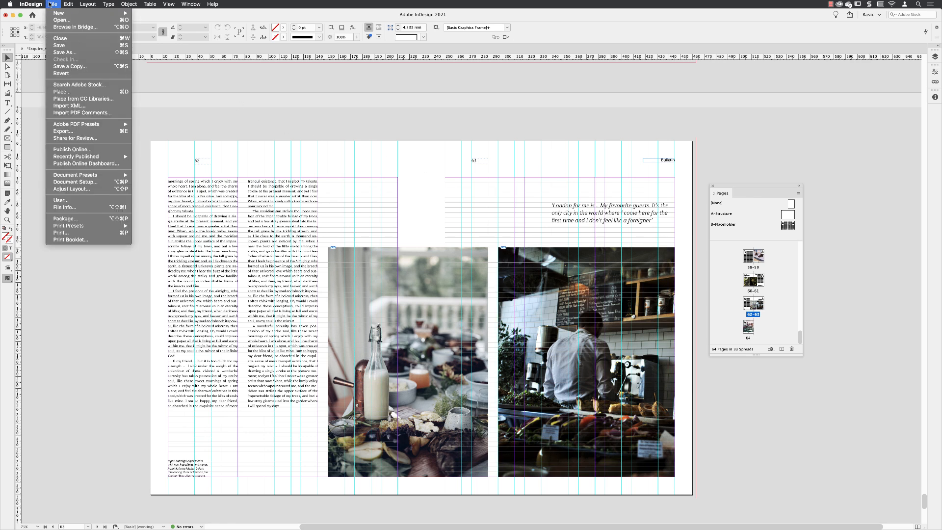
click(95, 53)
key(Right)
key(shift+Left)
key(shift+Left)
key(shift+Left)
key(shift+Left)
key(shift+Left)
key(shift+Left)
key(shift+Left)
key(shift+Left)
text(Intern)
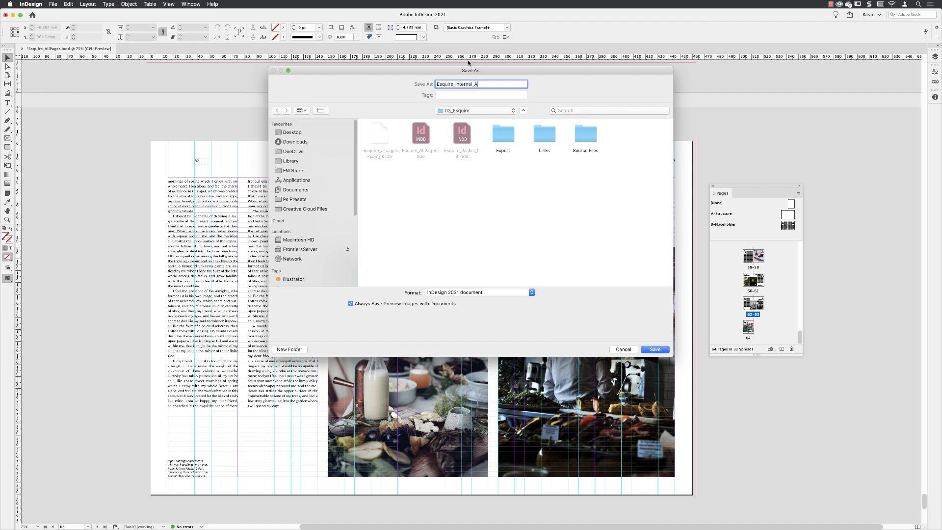
click(657, 351)
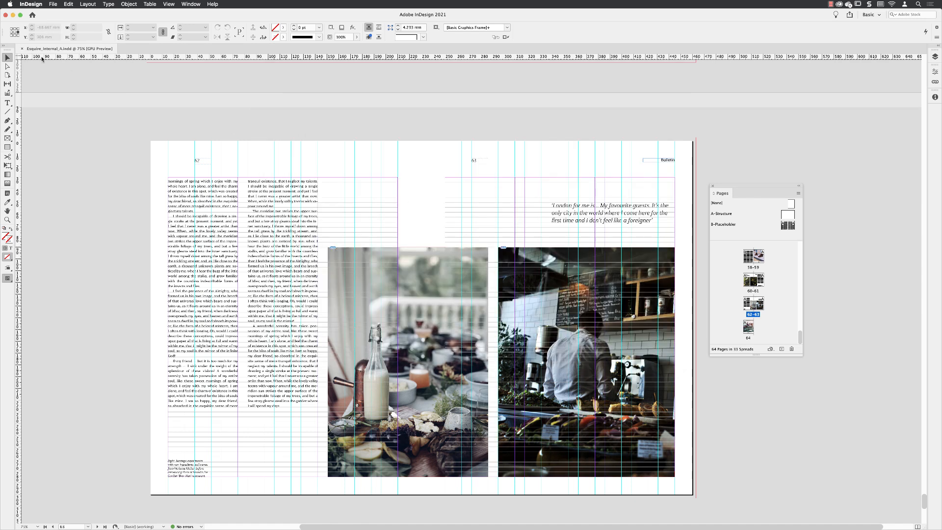
Close Esquire_Internal_A and open the original Esquire_AllPages.indd
click(23, 49)
click(53, 4)
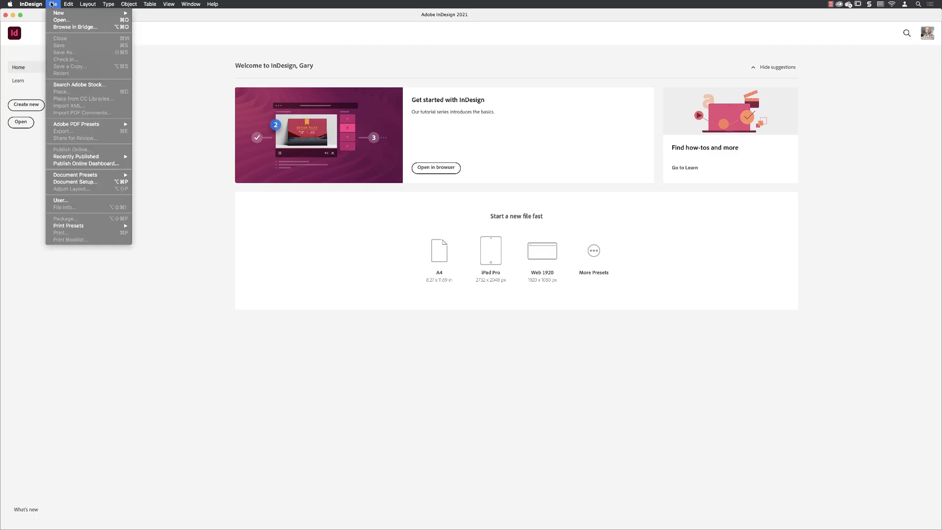
click(61, 20)
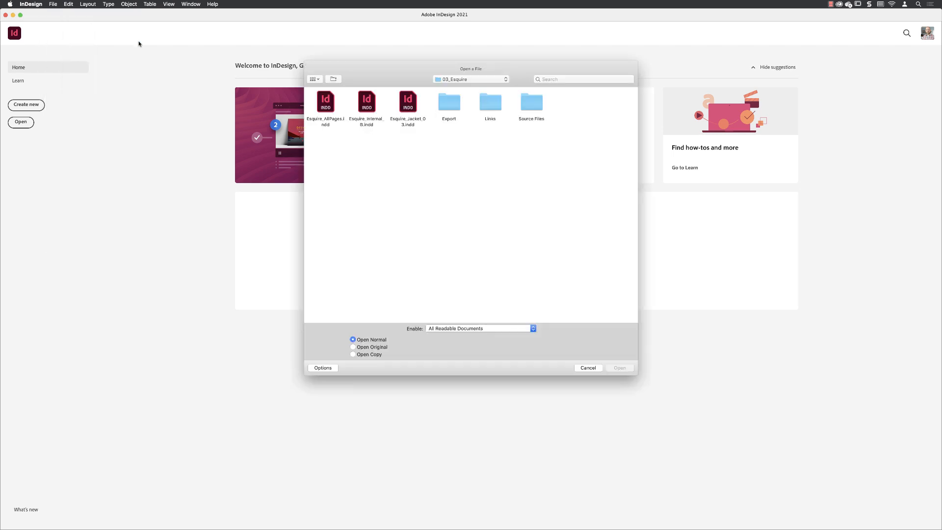
click(331, 103)
click(619, 368)
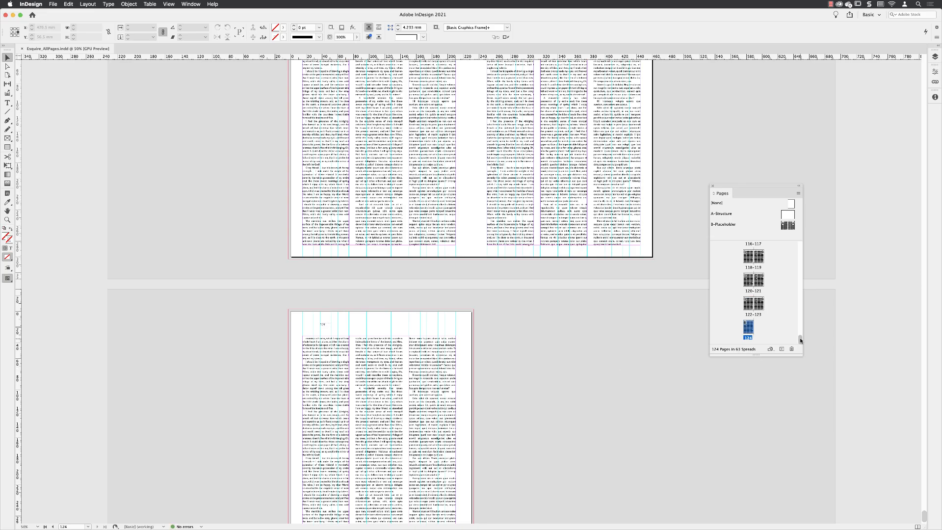
Delete pages 1 through 64 from the reopened Esquire_AllPages document, including the objects on them
drag(800, 340, 798, 293)
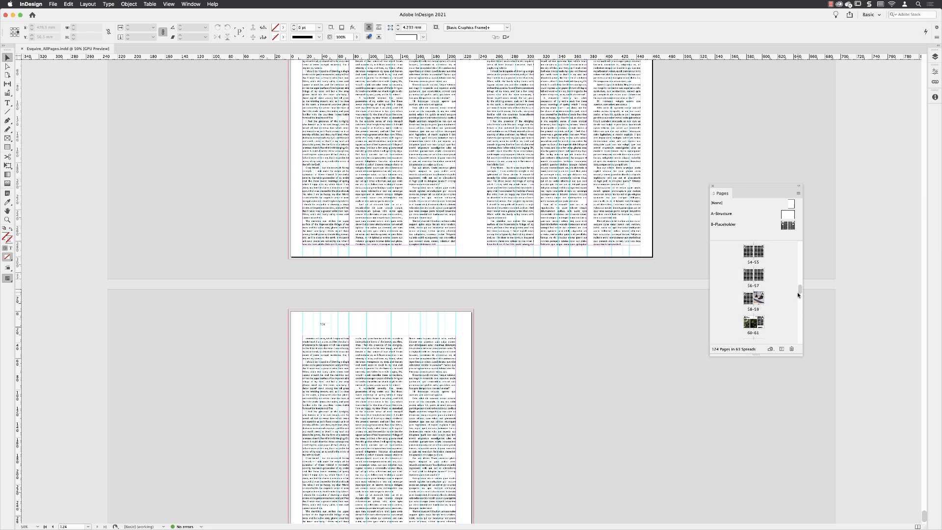
scroll(774, 311, down, 2)
scroll(774, 312, down, 3)
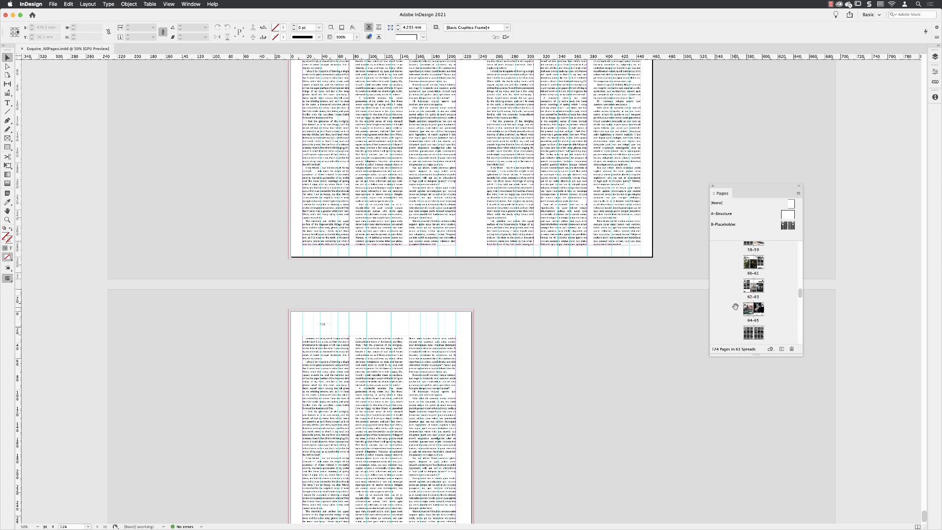
click(749, 312)
drag(799, 293, 803, 237)
shift+click(757, 251)
click(792, 349)
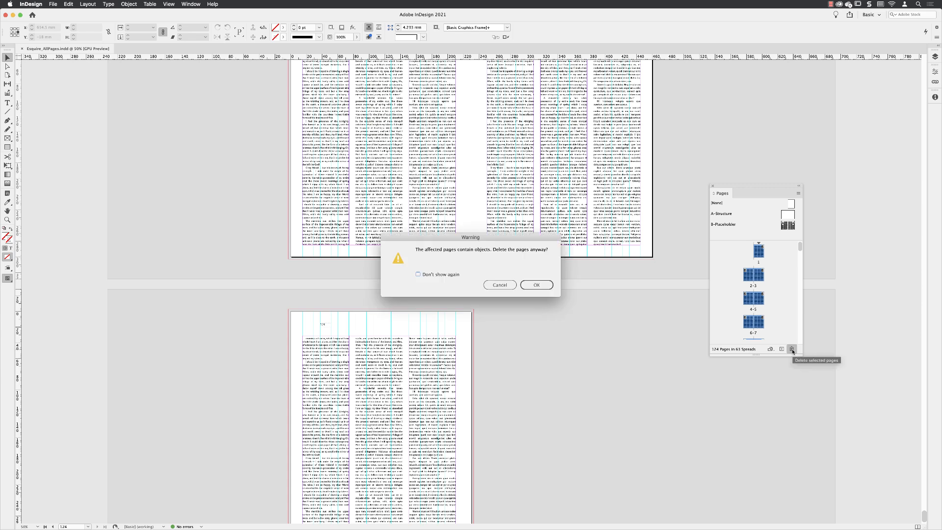
click(541, 283)
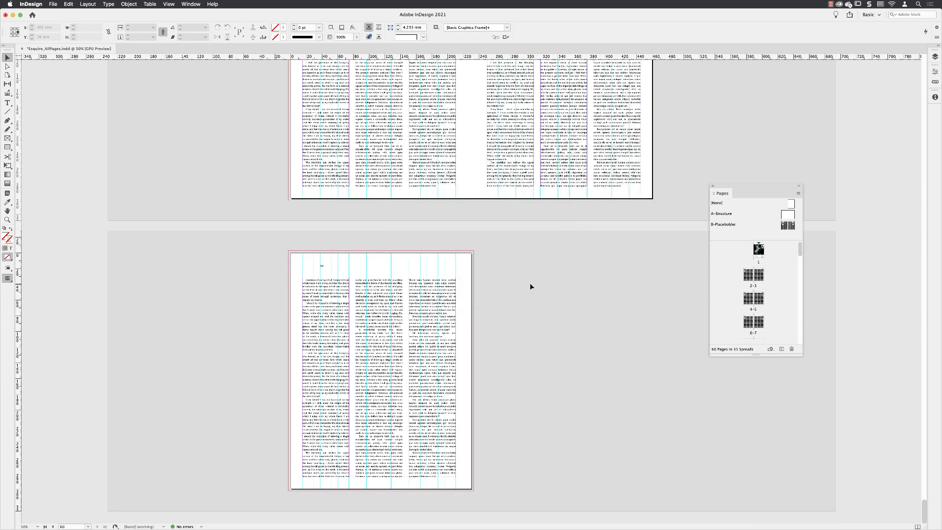
Save the remaining pages as a new document named Esquire_Internal_B in the 03_Esquire folder
click(53, 4)
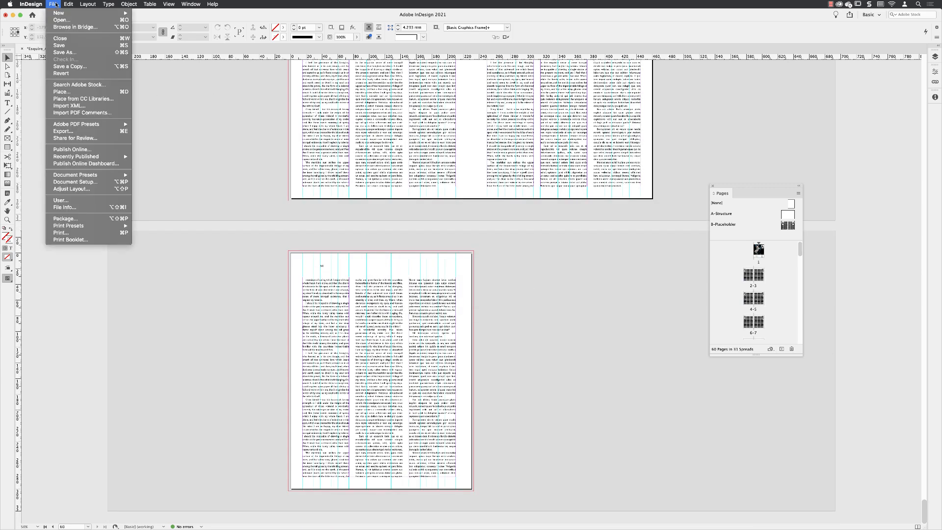
click(85, 52)
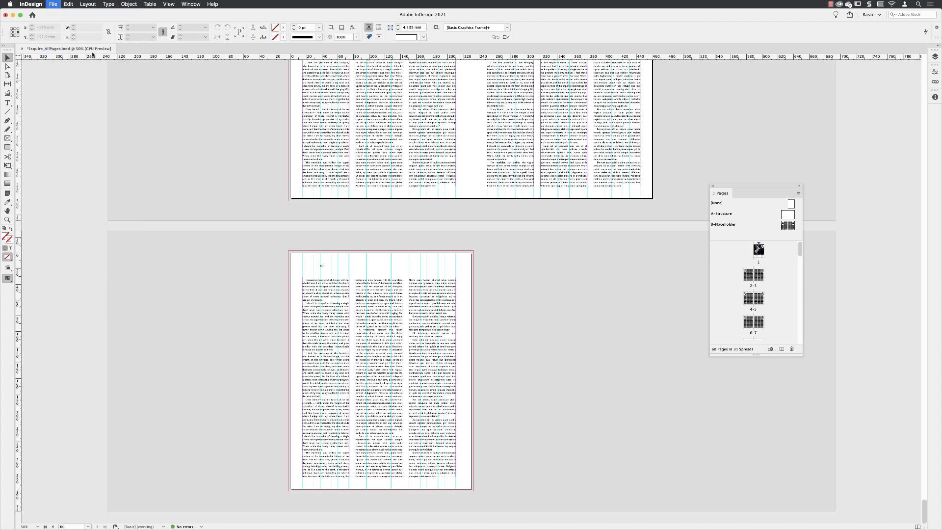
click(482, 85)
drag(481, 84, 455, 84)
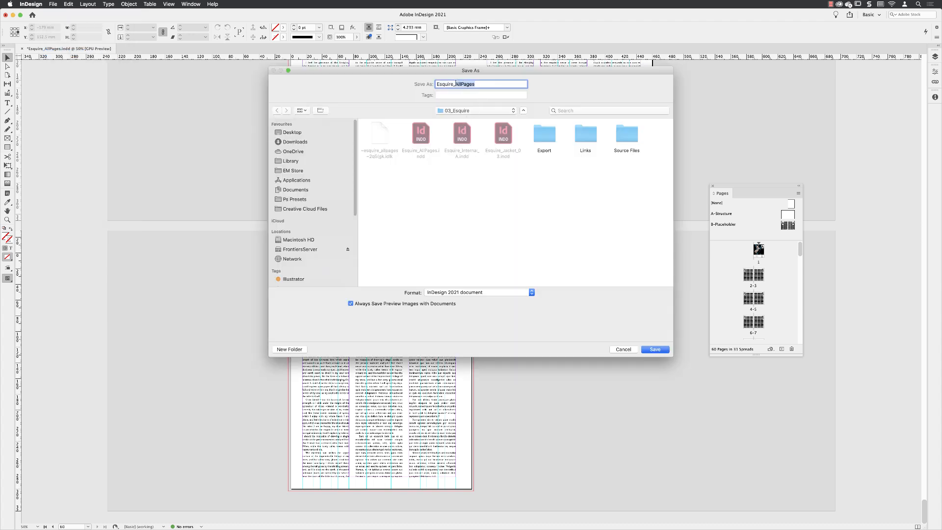
text(Internal_B)
click(655, 350)
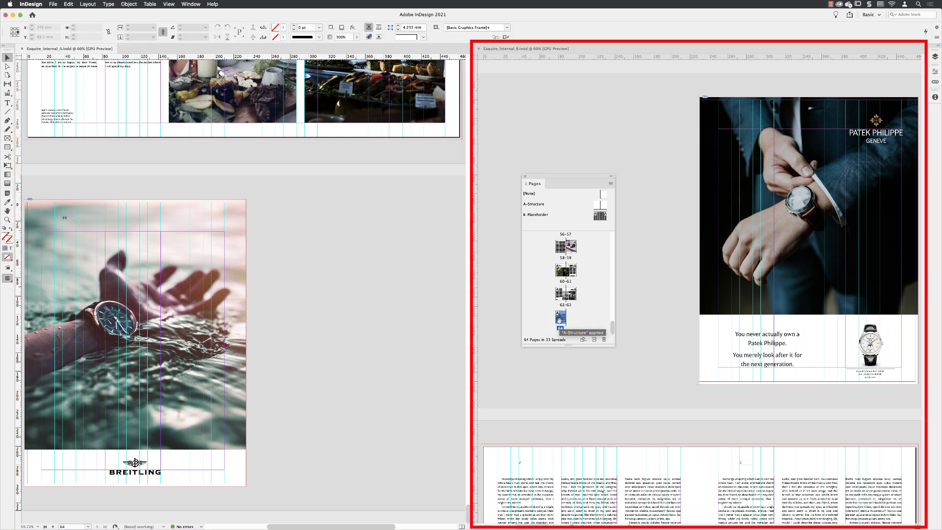
Make the Esquire_Internal_B document active alongside Esquire_Internal_A
click(650, 233)
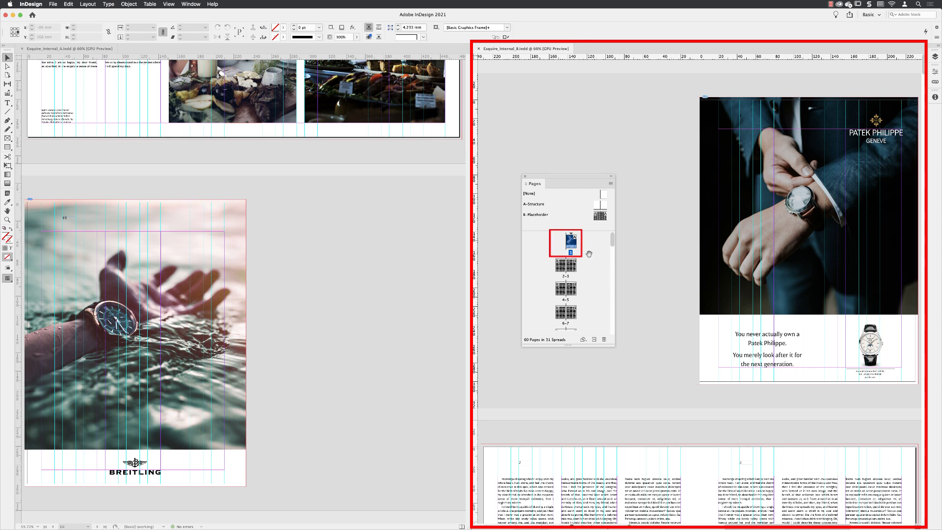